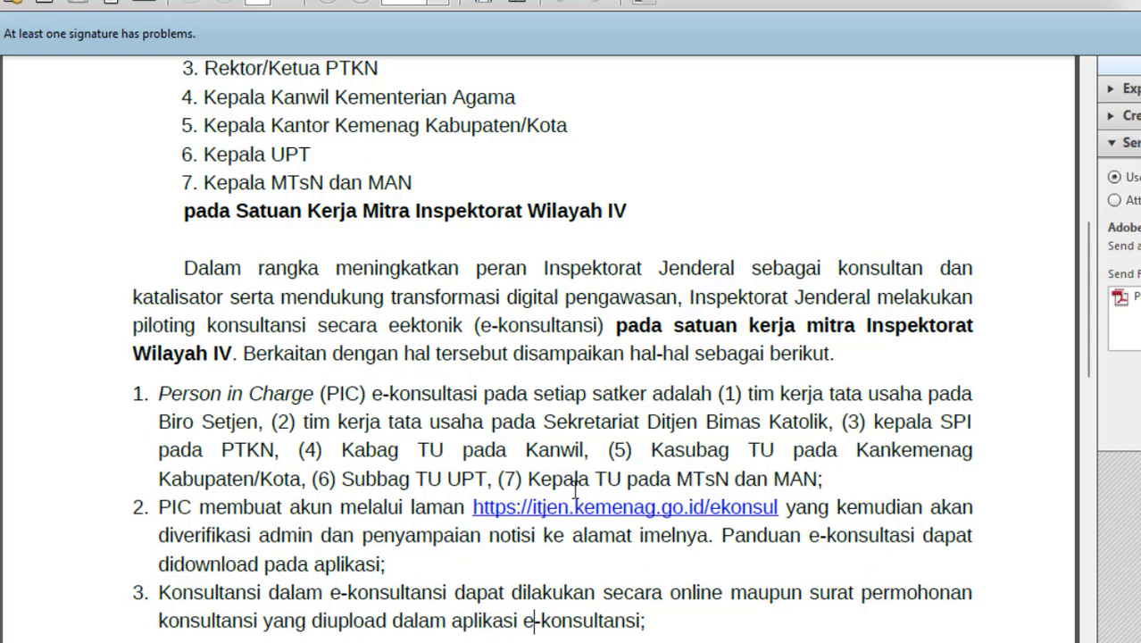
Switch from the piloting letter to the E-Konsultansi site in Firefox and open the Registrasi Pemohon Layanan form
{"action": "left_click_drag", "start_coordinate": [523, 480], "coordinate": [627, 483]}
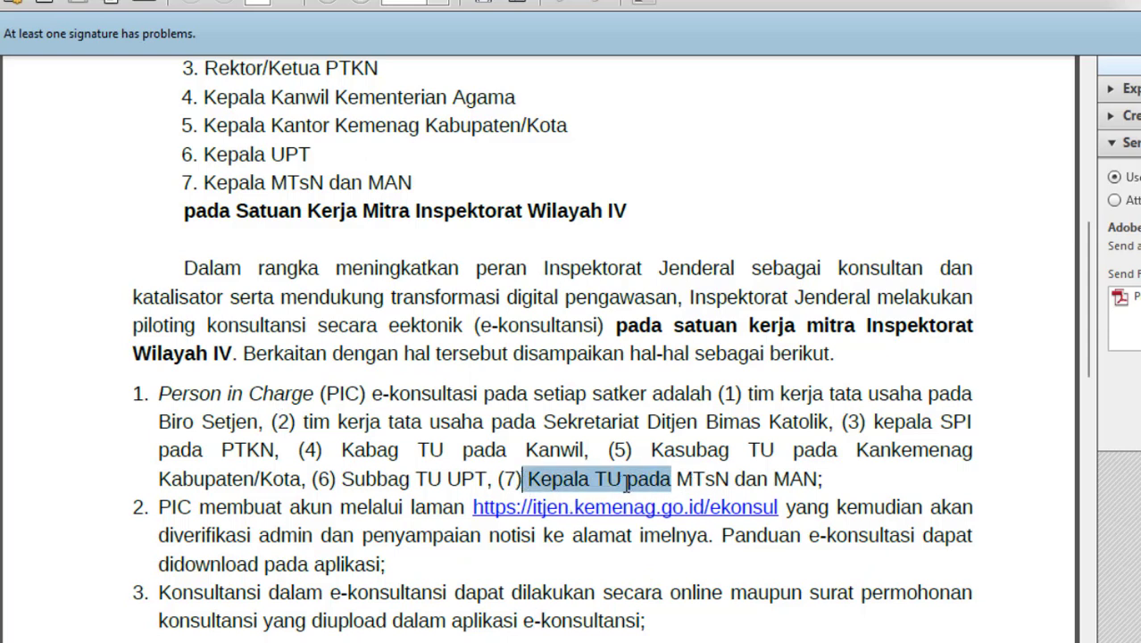
{"action": "left_click", "coordinate": [627, 480]}
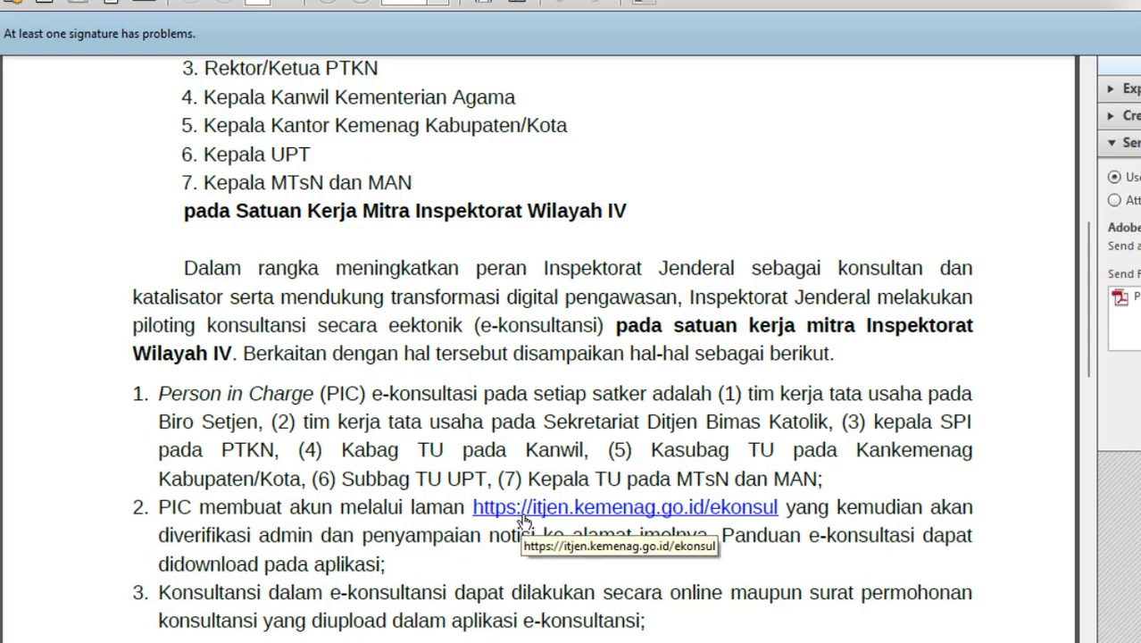
{"action": "mouse_move", "coordinate": [527, 641]}
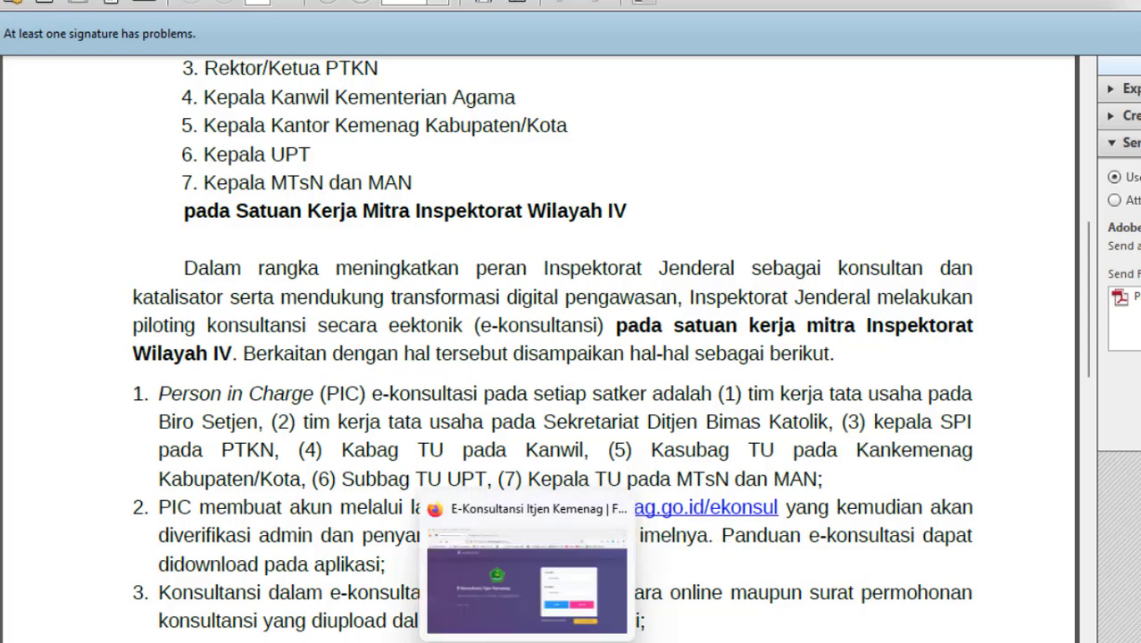
{"action": "left_click", "coordinate": [490, 625]}
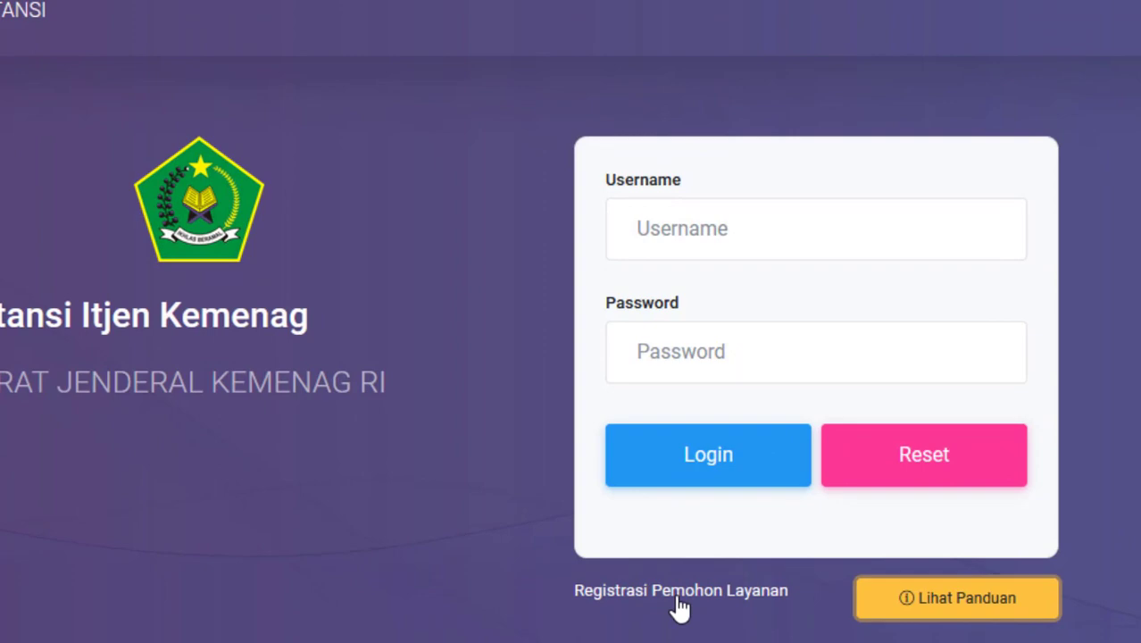
{"action": "left_click", "coordinate": [678, 591]}
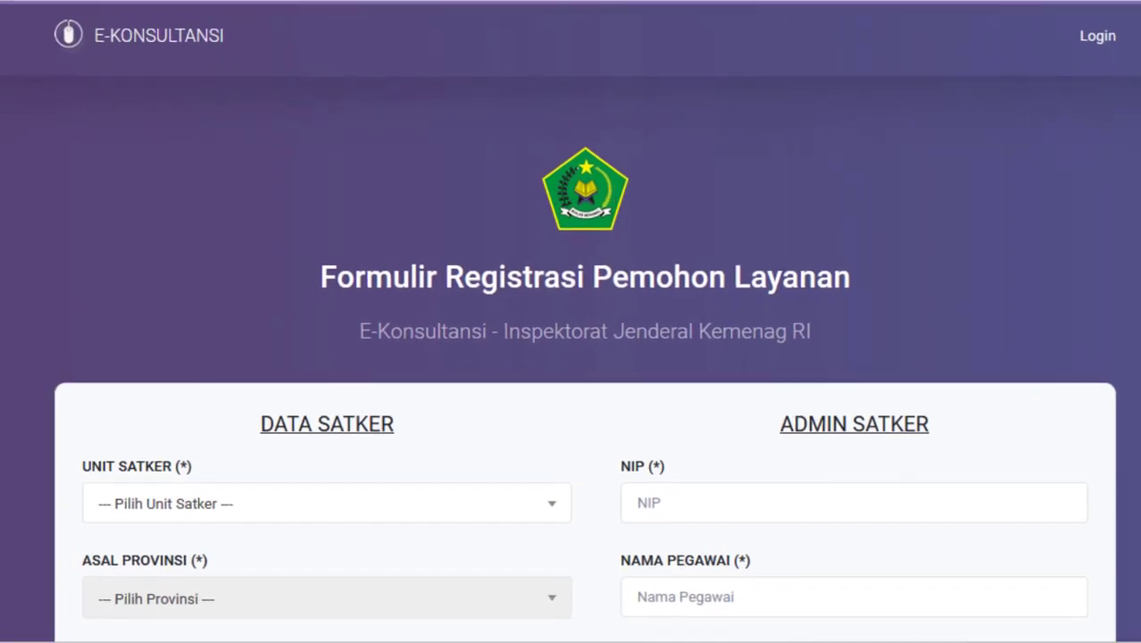
{"action": "scroll", "coordinate": [571, 357], "scroll_direction": "down", "scroll_amount": 4}
{"action": "scroll", "coordinate": [570, 357], "scroll_direction": "up", "scroll_amount": 1}
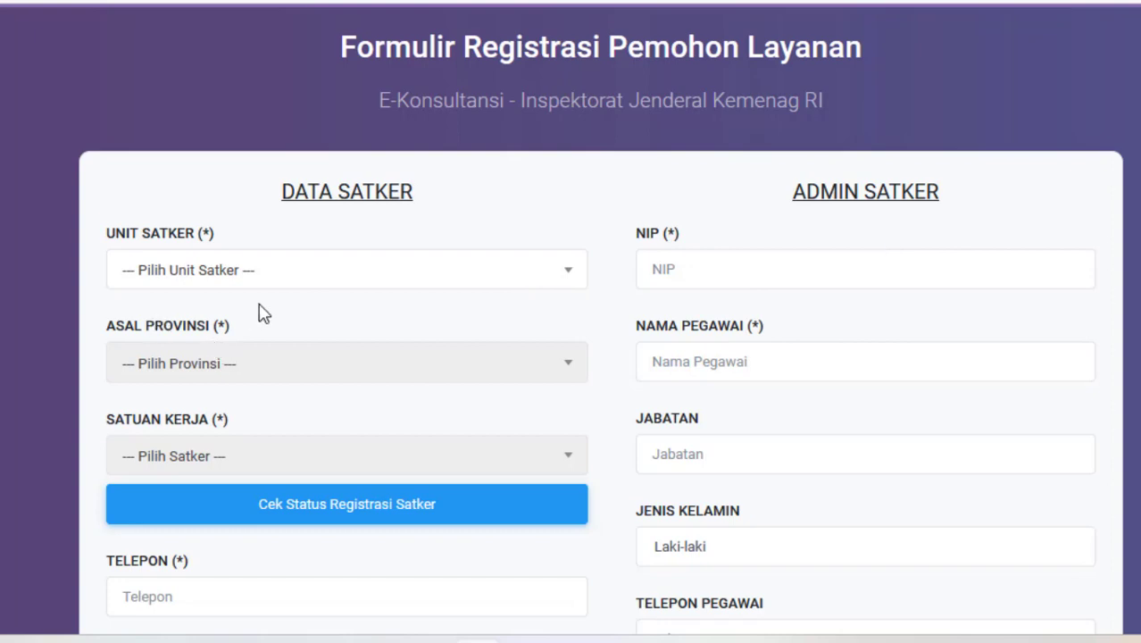
Set the Unit Satker to Madrasah Tsanawiyah Negeri (MTSN) and the Asal Provinsi to KALIMANTAN SELATAN
{"action": "left_click", "coordinate": [582, 273]}
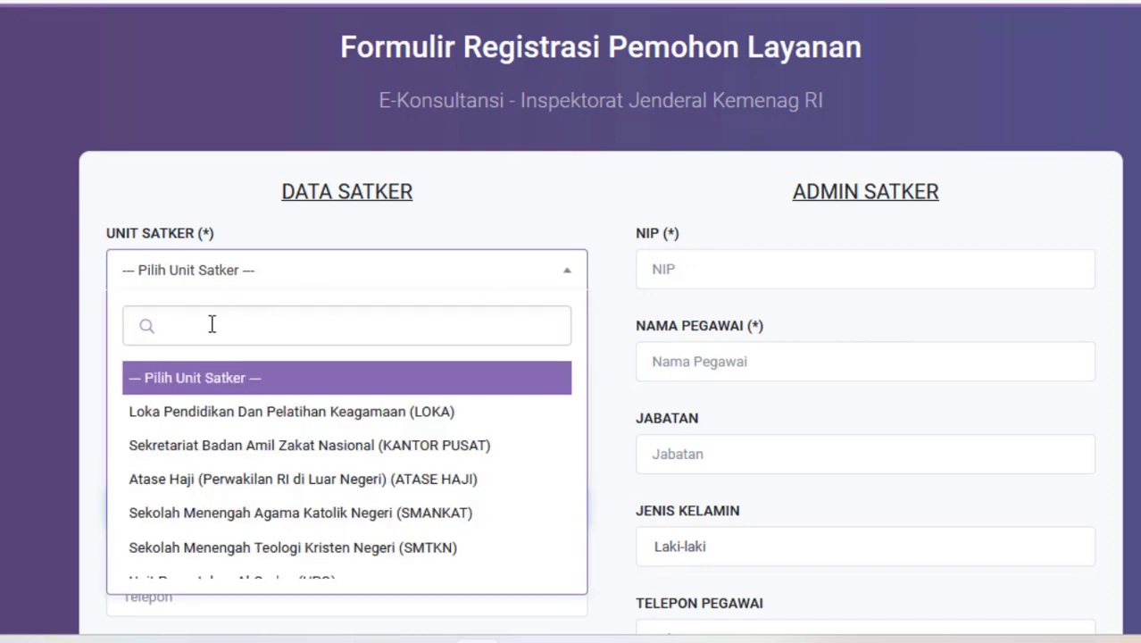
{"action": "type", "text": "mts"}
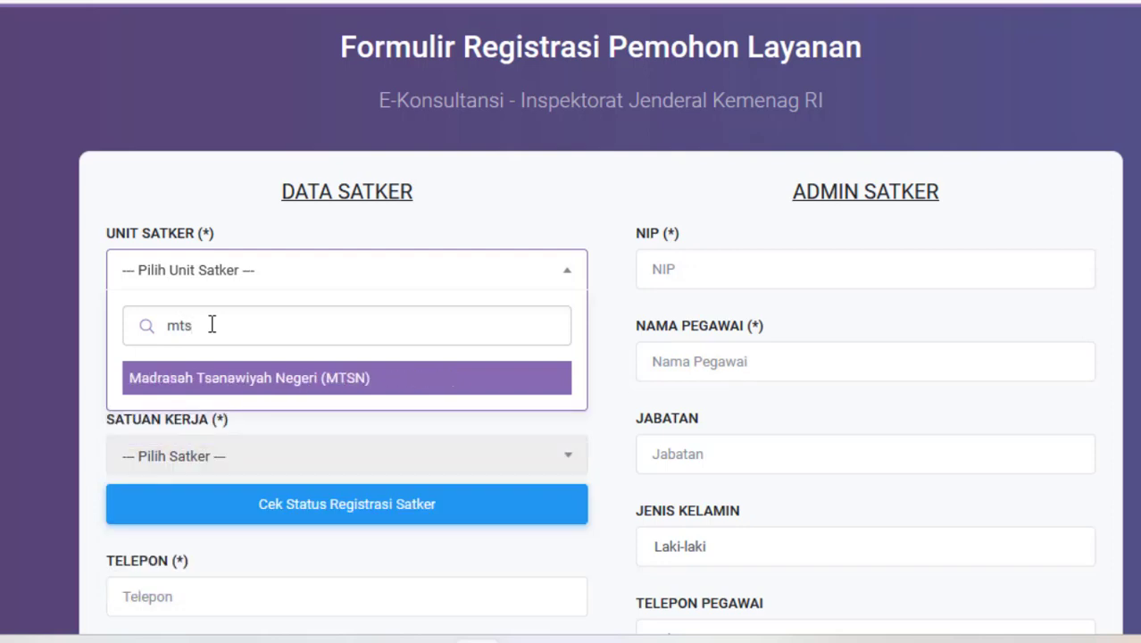
{"action": "left_click", "coordinate": [229, 388]}
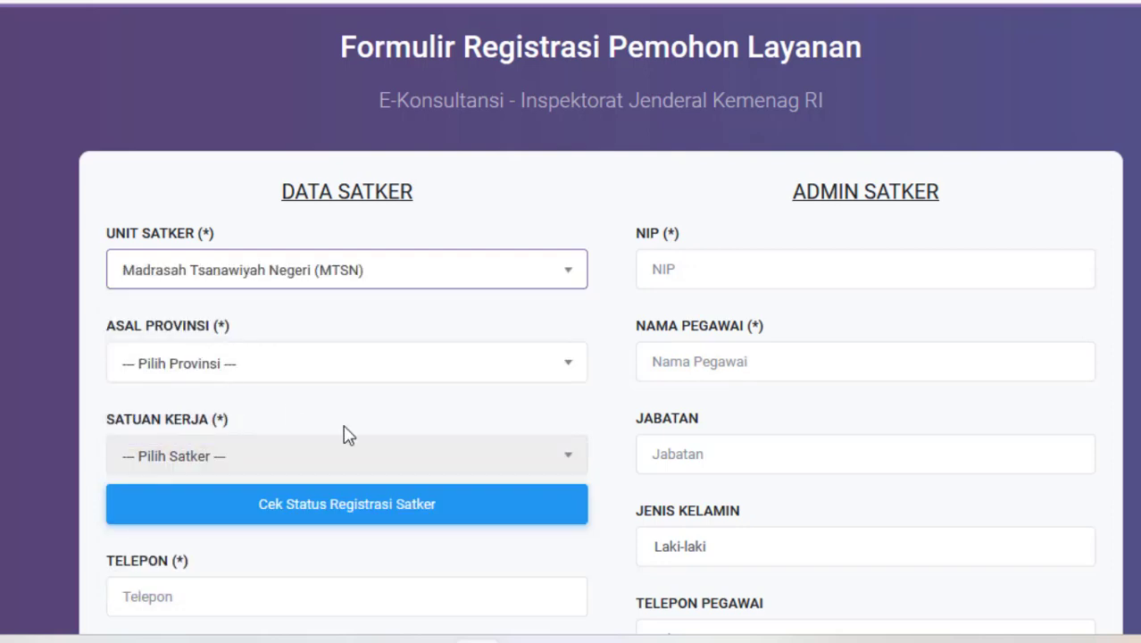
{"action": "left_click", "coordinate": [236, 366]}
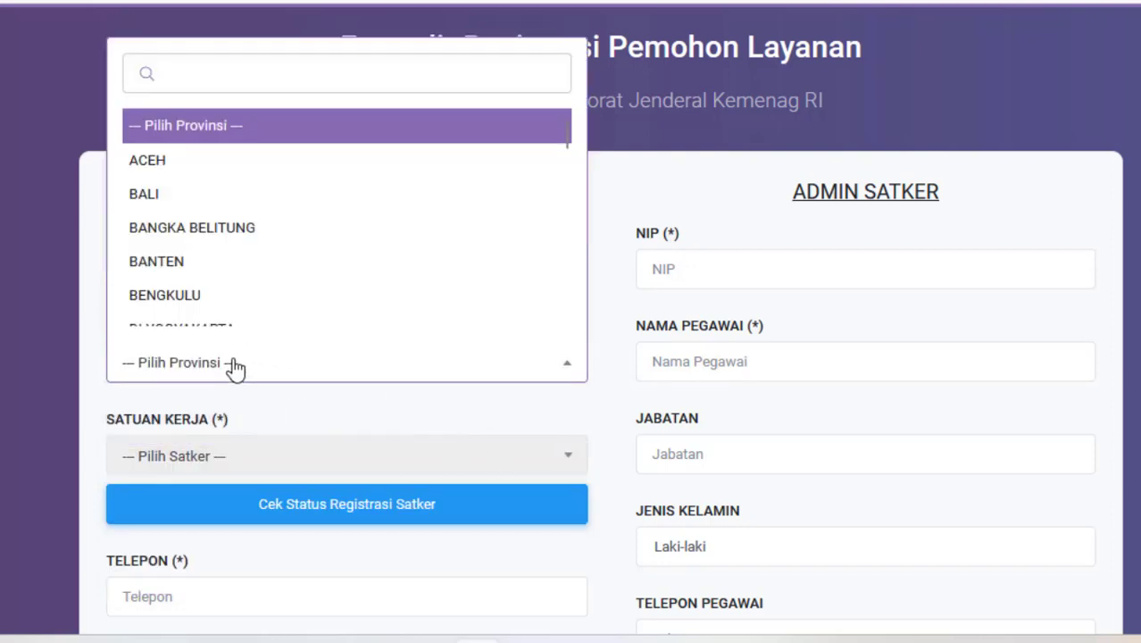
{"action": "type", "text": "kal"}
{"action": "left_click", "coordinate": [207, 209]}
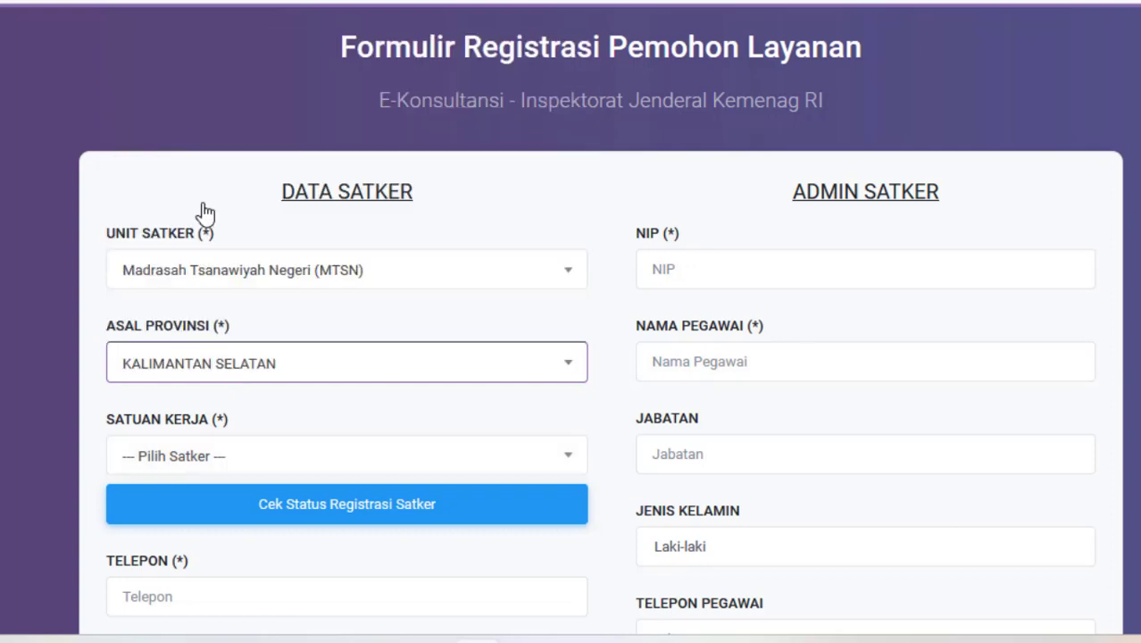
Choose MADRASAH TSANAWIYAH NEGERI 1 HULU SUNGAI SELATAN as the Satuan Kerja and check its registration status
{"action": "left_click", "coordinate": [350, 466]}
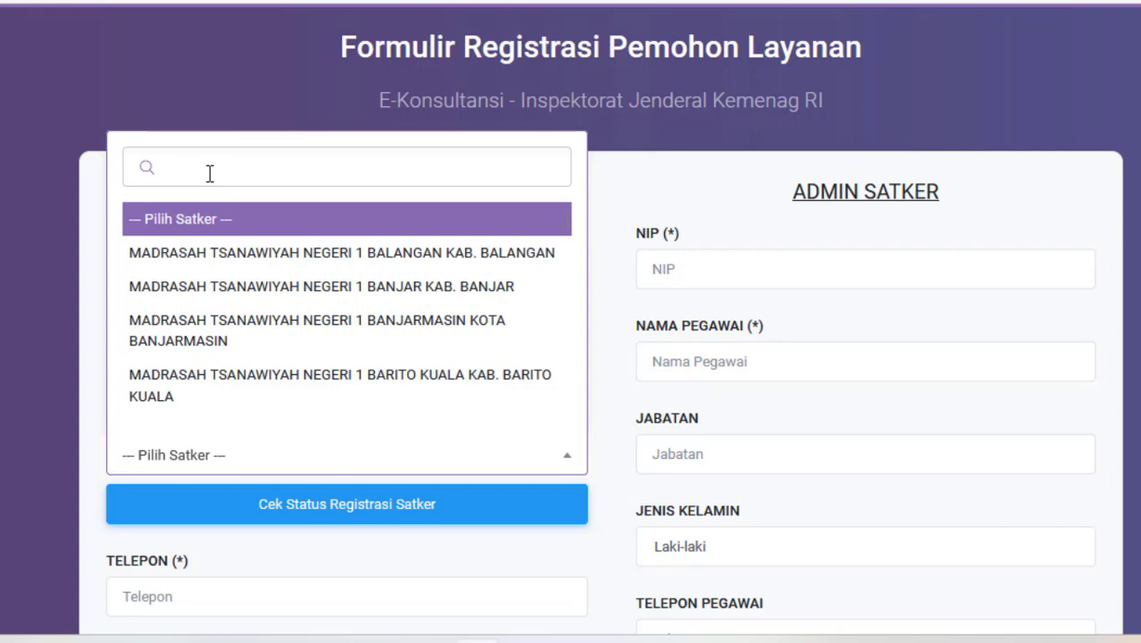
{"action": "type", "text": "1 hulu"}
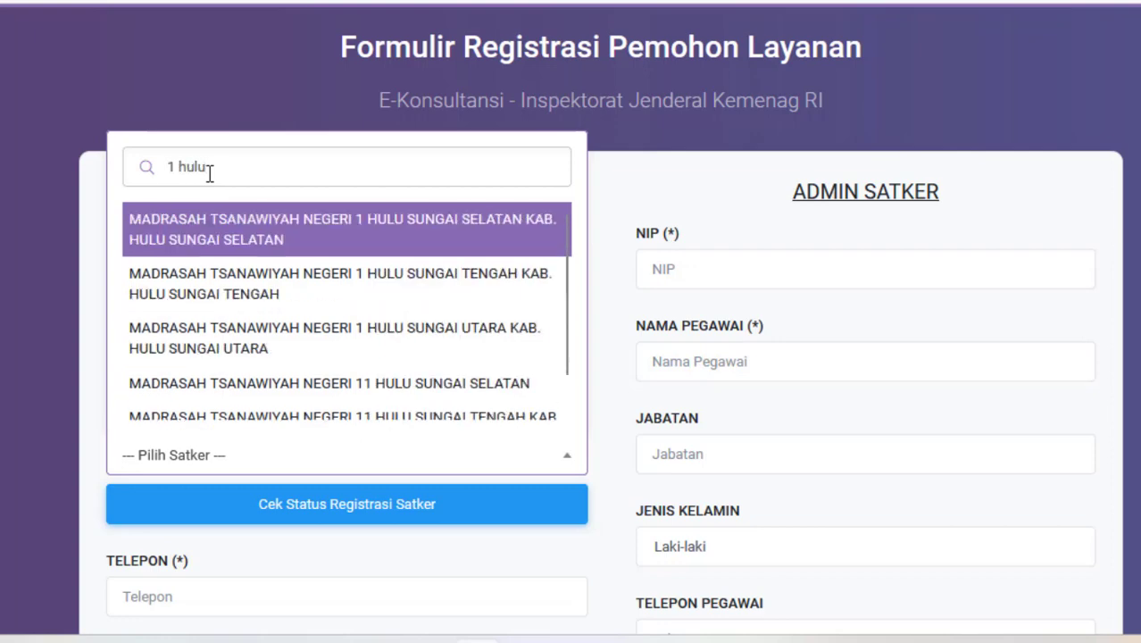
{"action": "left_click", "coordinate": [290, 241]}
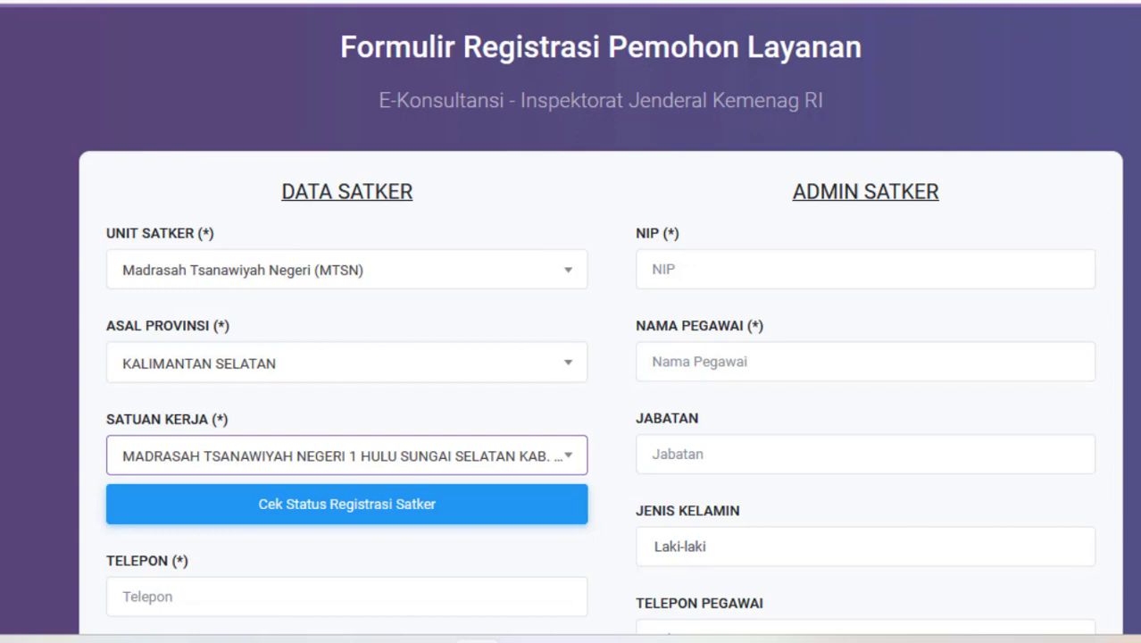
{"action": "scroll", "coordinate": [600, 357], "scroll_direction": "down", "scroll_amount": 1}
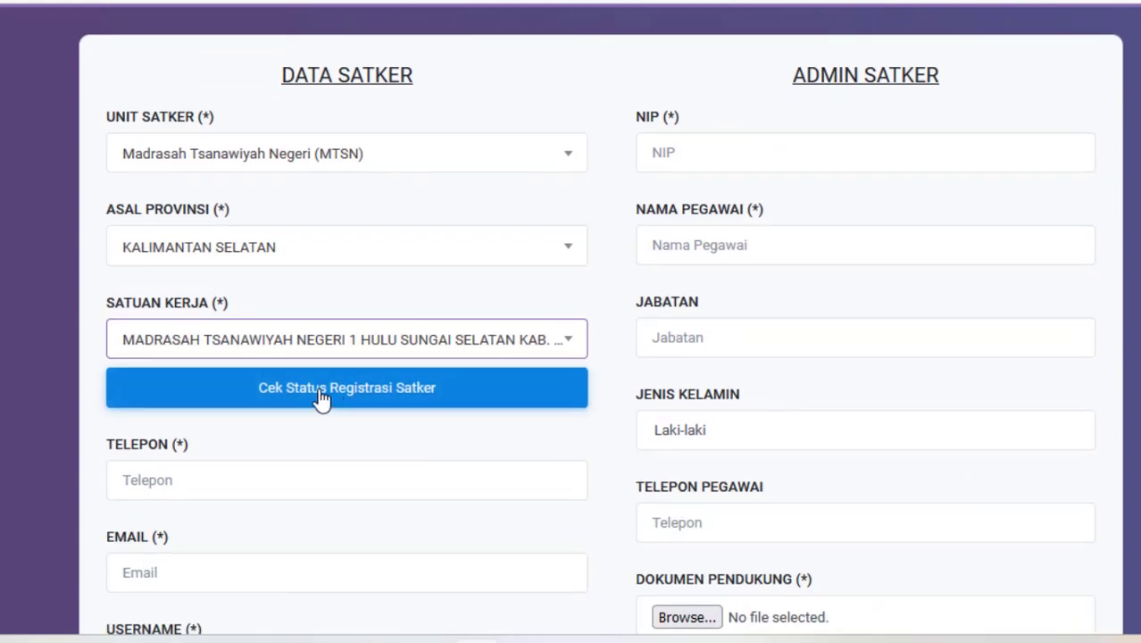
{"action": "left_click", "coordinate": [320, 399]}
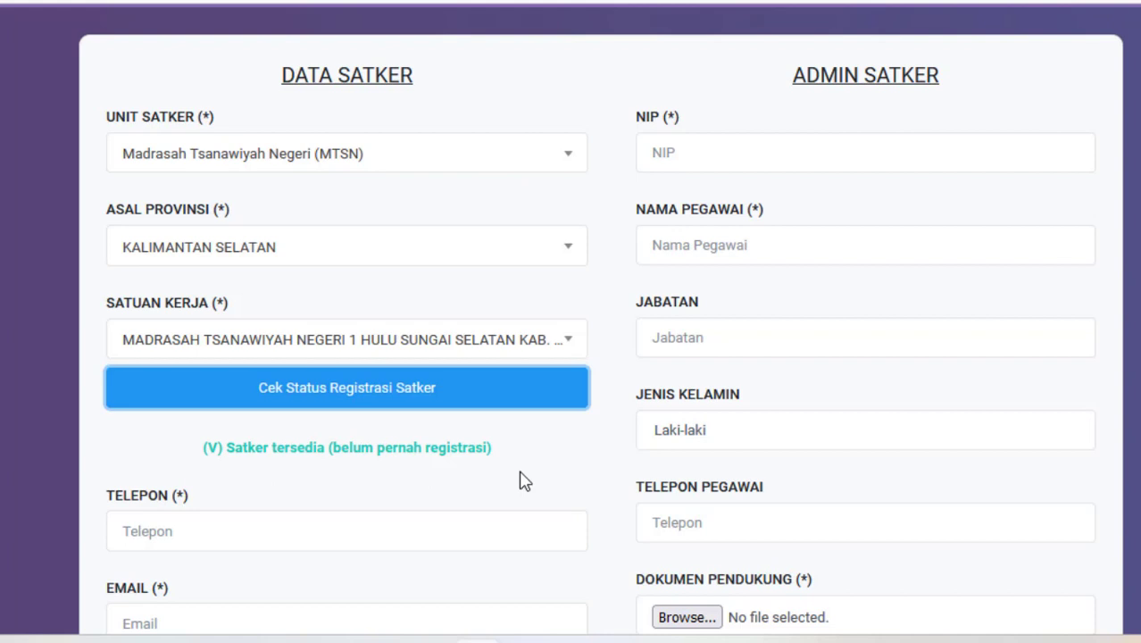
Enter MTsN1HSS as the satker's username and check its availability, leaving the phone and email fields empty
{"action": "scroll", "coordinate": [306, 349], "scroll_direction": "down", "scroll_amount": 5}
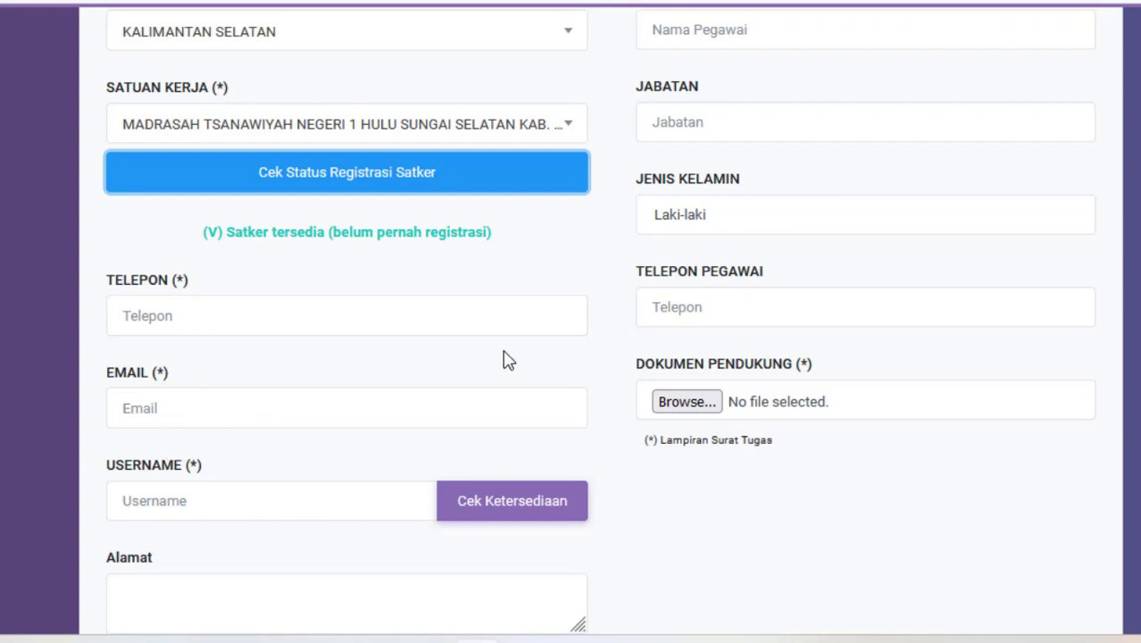
{"action": "left_click", "coordinate": [143, 414]}
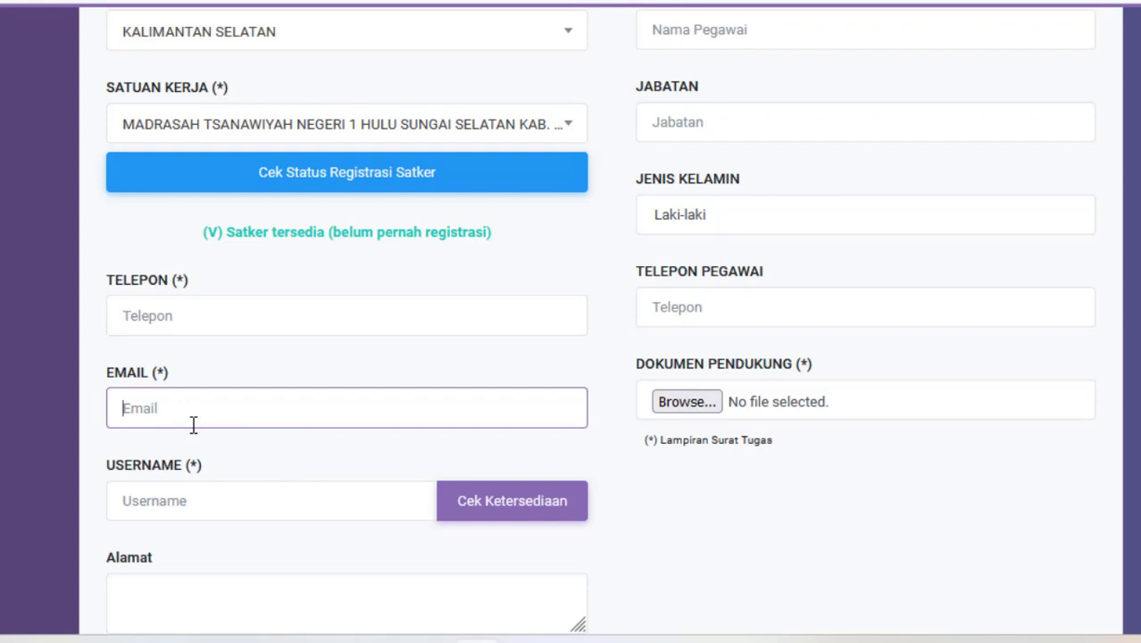
{"action": "left_click", "coordinate": [186, 507]}
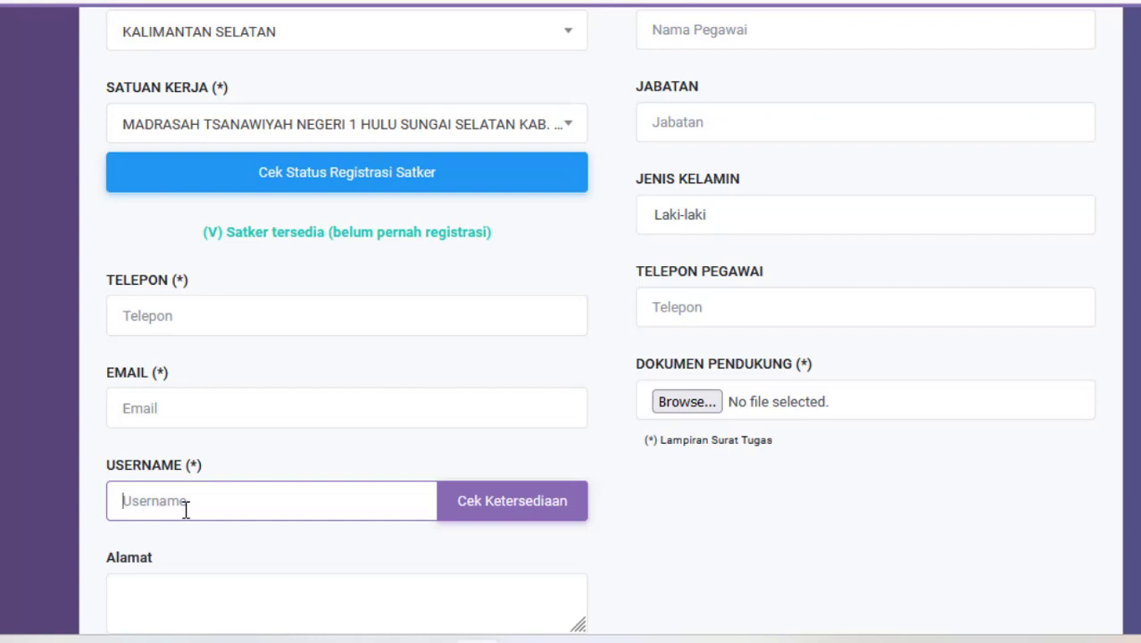
{"action": "type", "text": "m"}
{"action": "key", "text": "BackSpace"}
{"action": "type", "text": "M"}
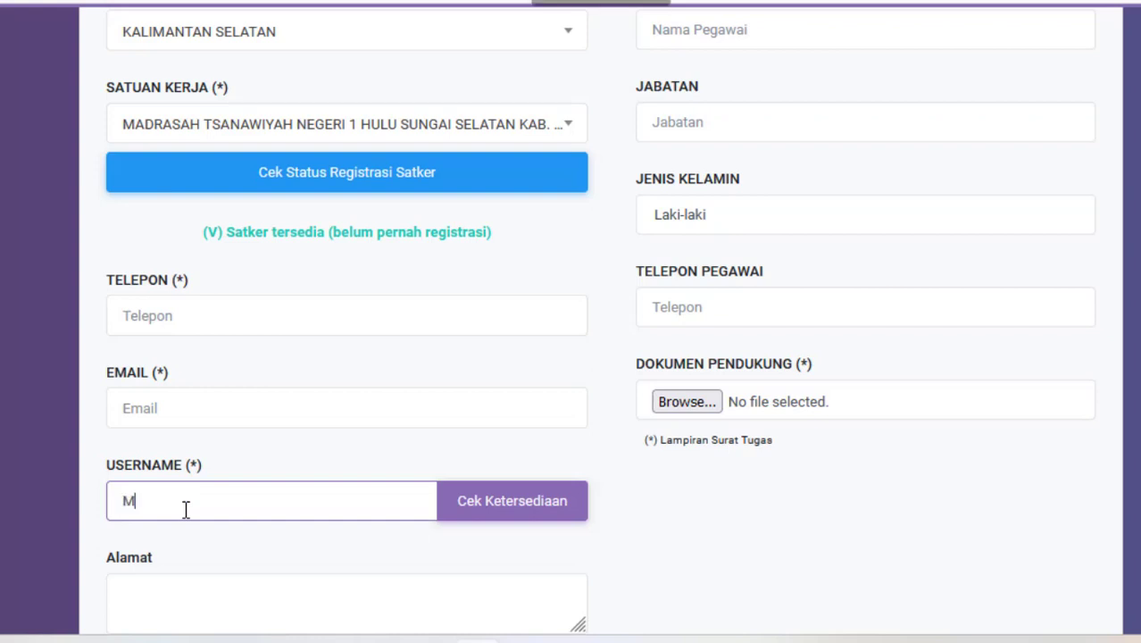
{"action": "type", "text": "TsN"}
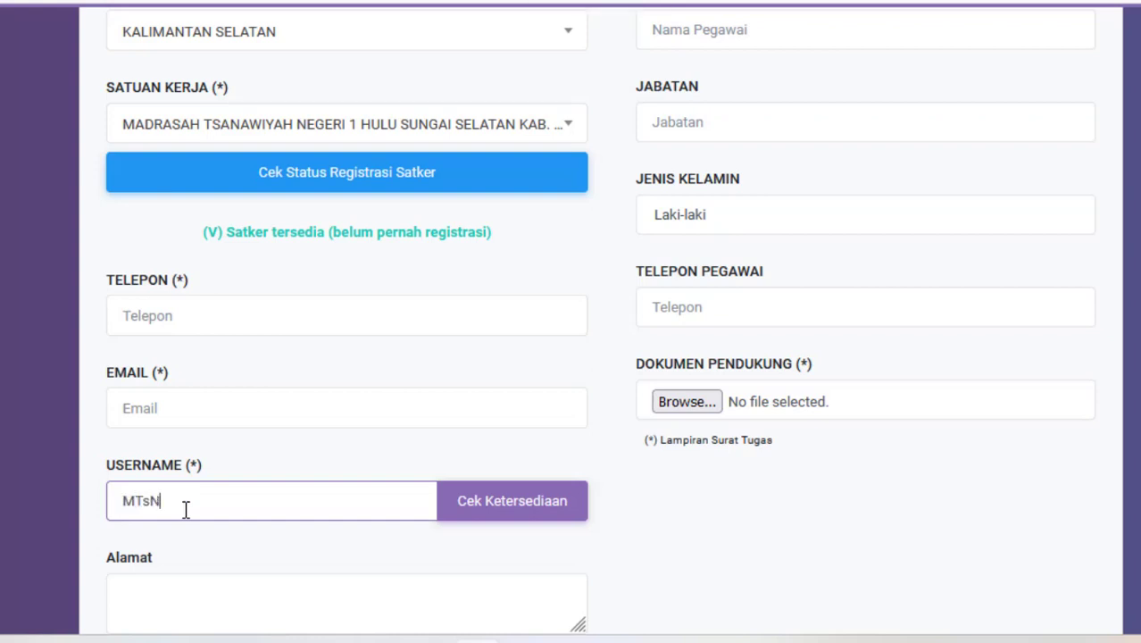
{"action": "type", "text": "1HSS"}
{"action": "left_click", "coordinate": [514, 507]}
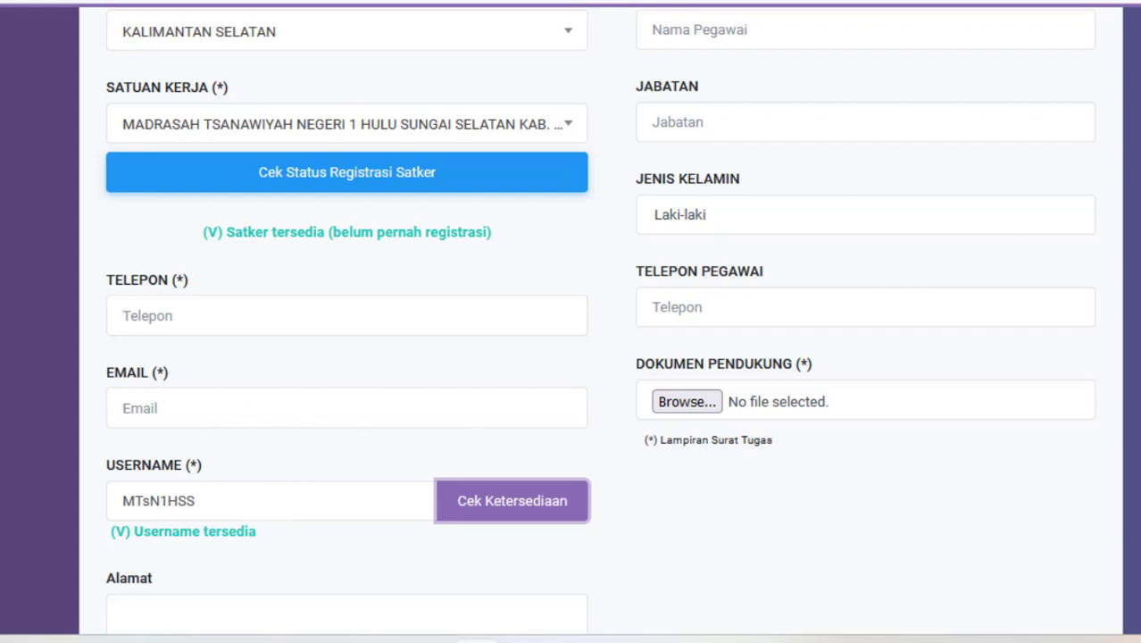
Review the form's remaining Data Satker and Admin Satker fields, consulting the PIC provisions in the piloting letter PDF
{"action": "scroll", "coordinate": [346, 321], "scroll_direction": "down", "scroll_amount": 2}
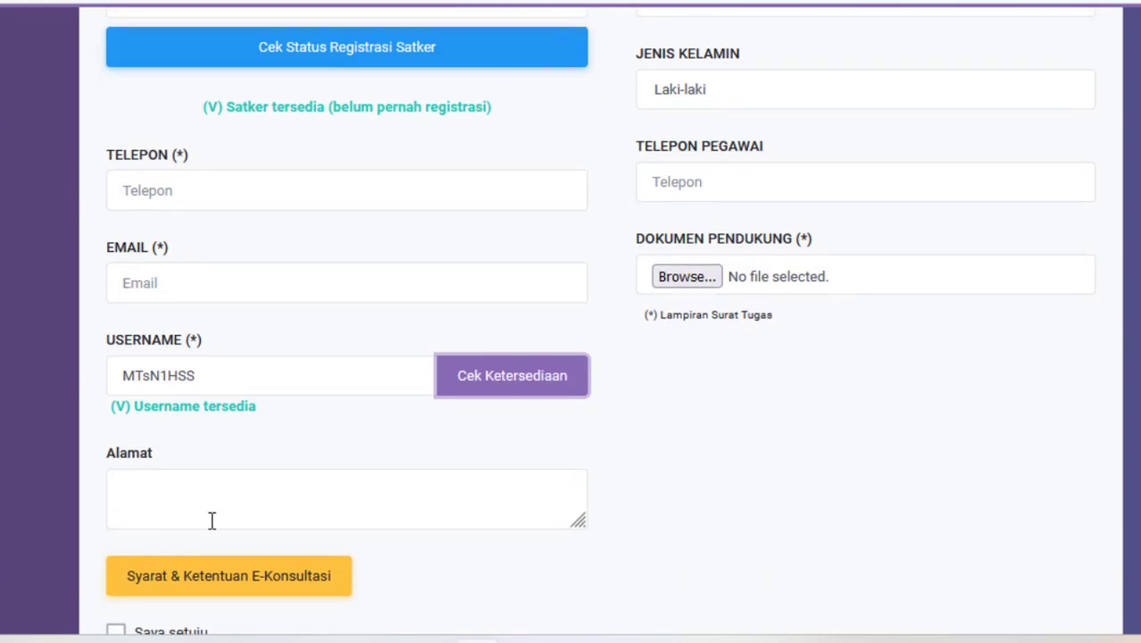
{"action": "scroll", "coordinate": [640, 154], "scroll_direction": "up", "scroll_amount": 5}
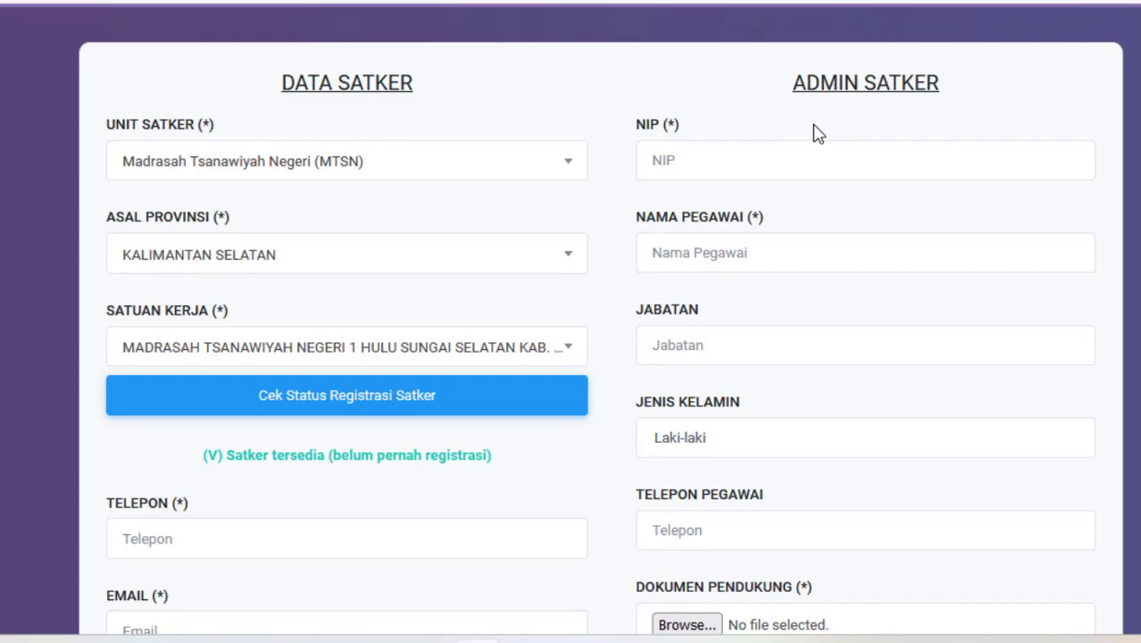
{"action": "mouse_move", "coordinate": [808, 640]}
{"action": "left_click", "coordinate": [779, 573]}
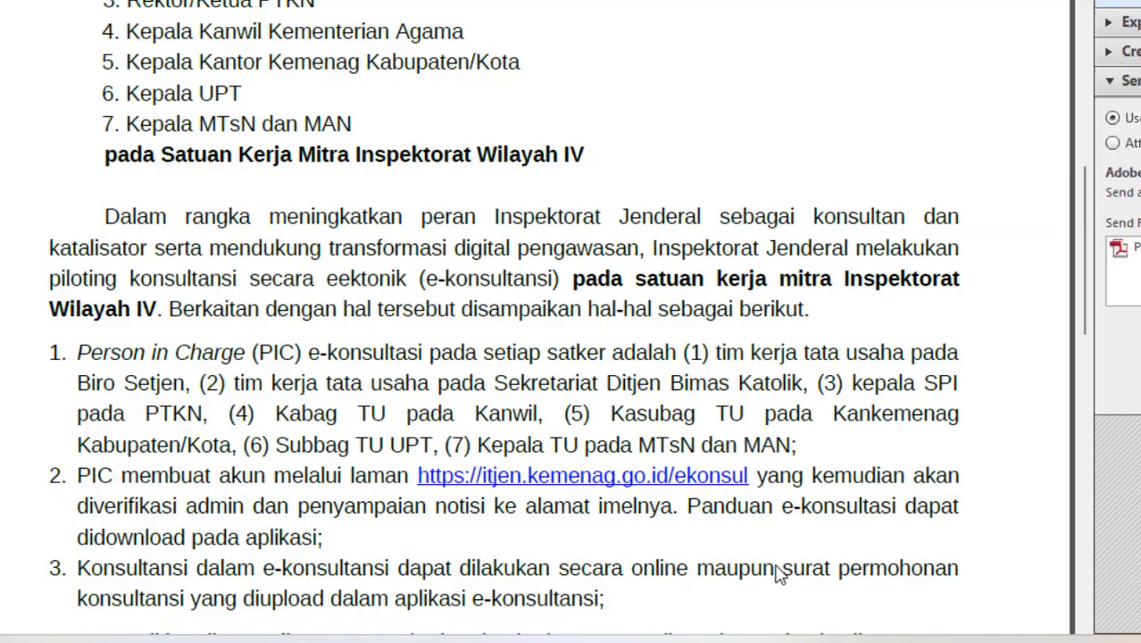
{"action": "left_click", "coordinate": [564, 452]}
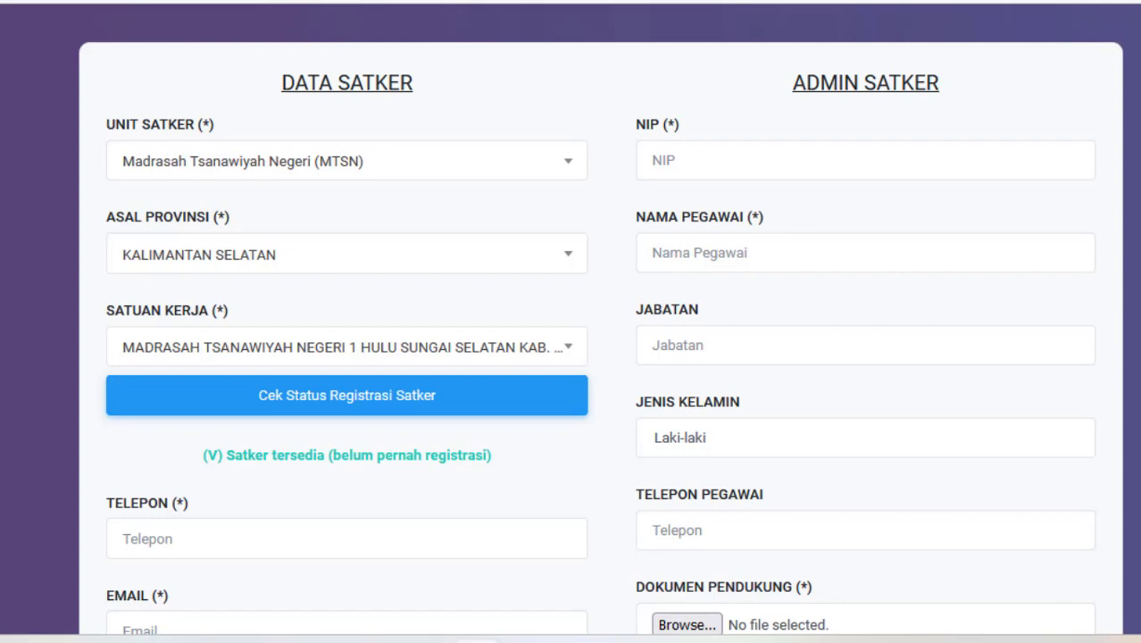
{"action": "scroll", "coordinate": [696, 82], "scroll_direction": "down", "scroll_amount": 3}
{"action": "scroll", "coordinate": [697, 82], "scroll_direction": "up", "scroll_amount": 1}
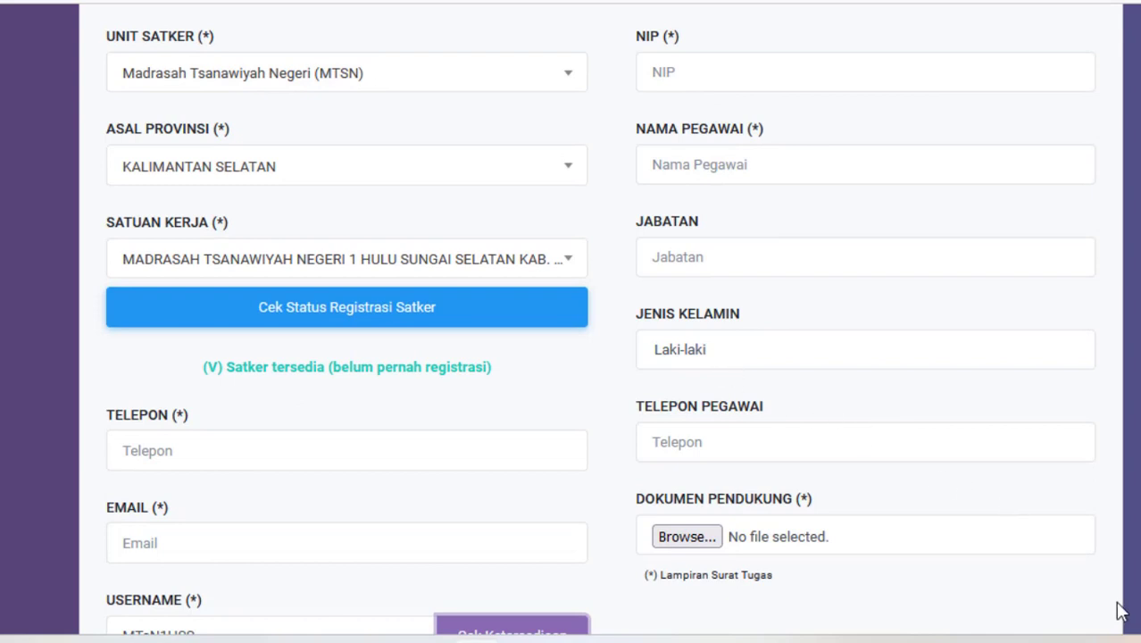
{"action": "scroll", "coordinate": [714, 359], "scroll_direction": "down", "scroll_amount": 4}
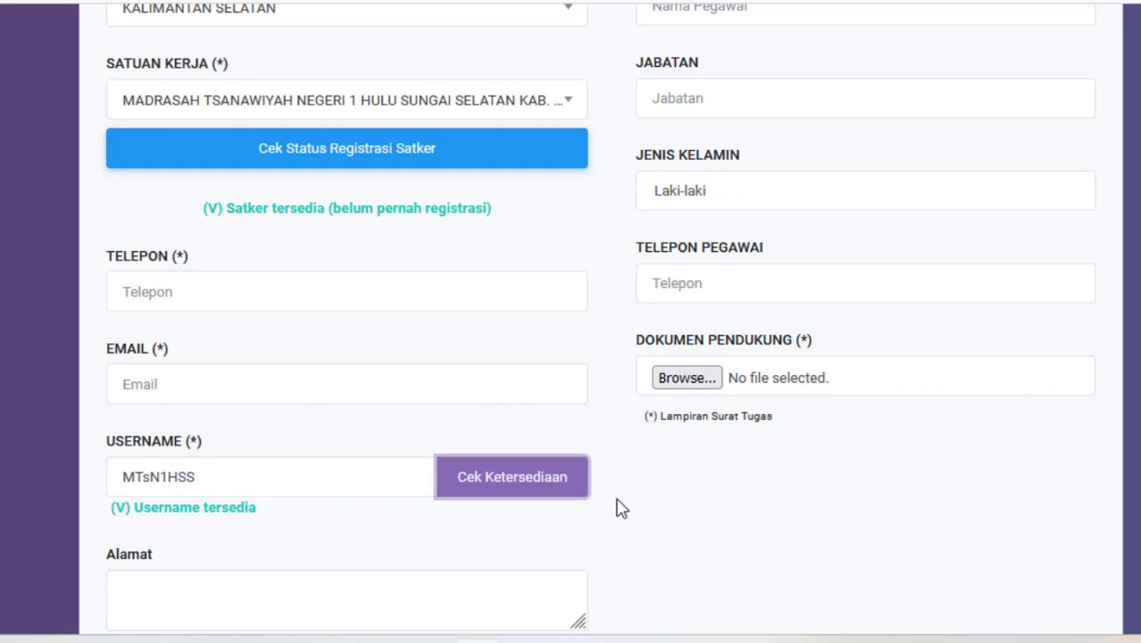
Open SURAT TUGAS - Contoh.docx from the E-KONSULTANSI folder and examine the sample assignment letter through to its signature block
{"action": "mouse_move", "coordinate": [450, 625]}
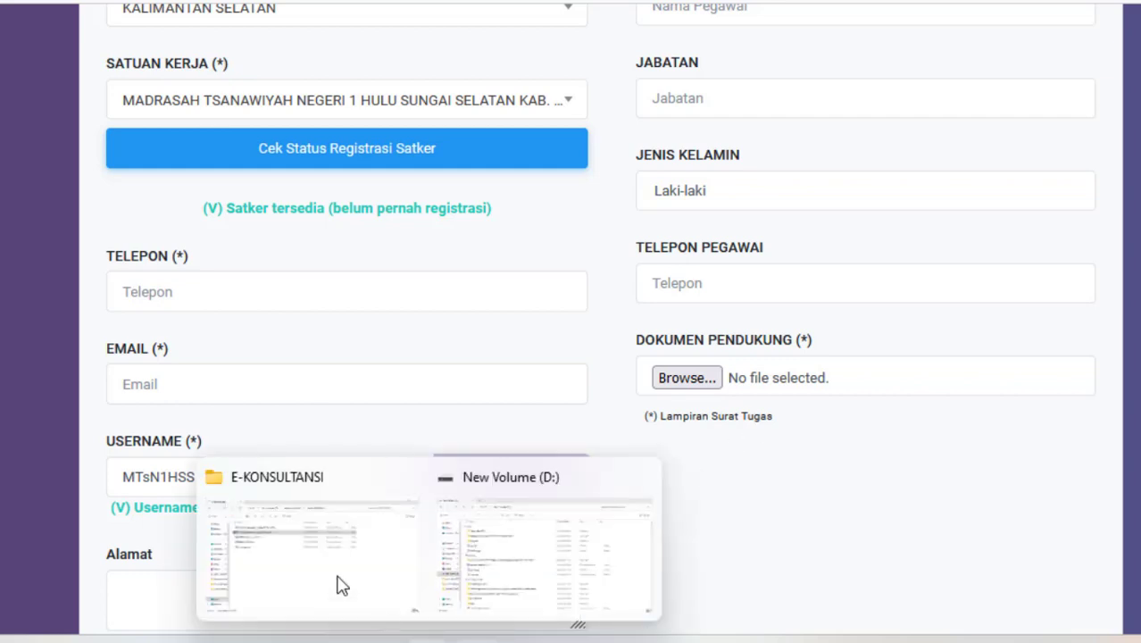
{"action": "left_click", "coordinate": [315, 563]}
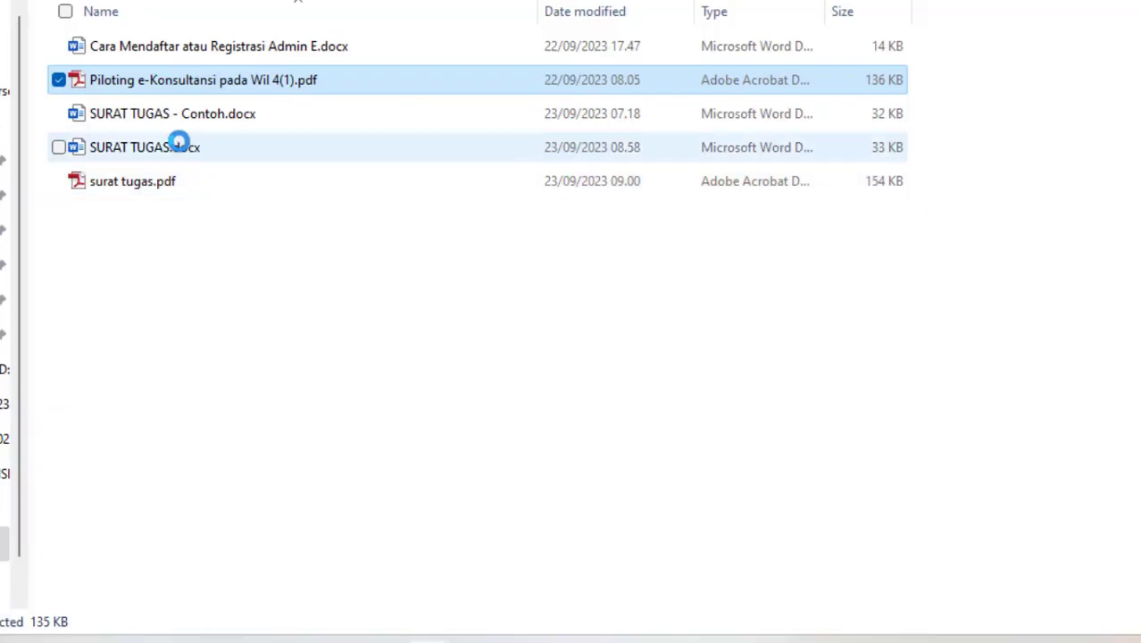
{"action": "left_click", "coordinate": [133, 123]}
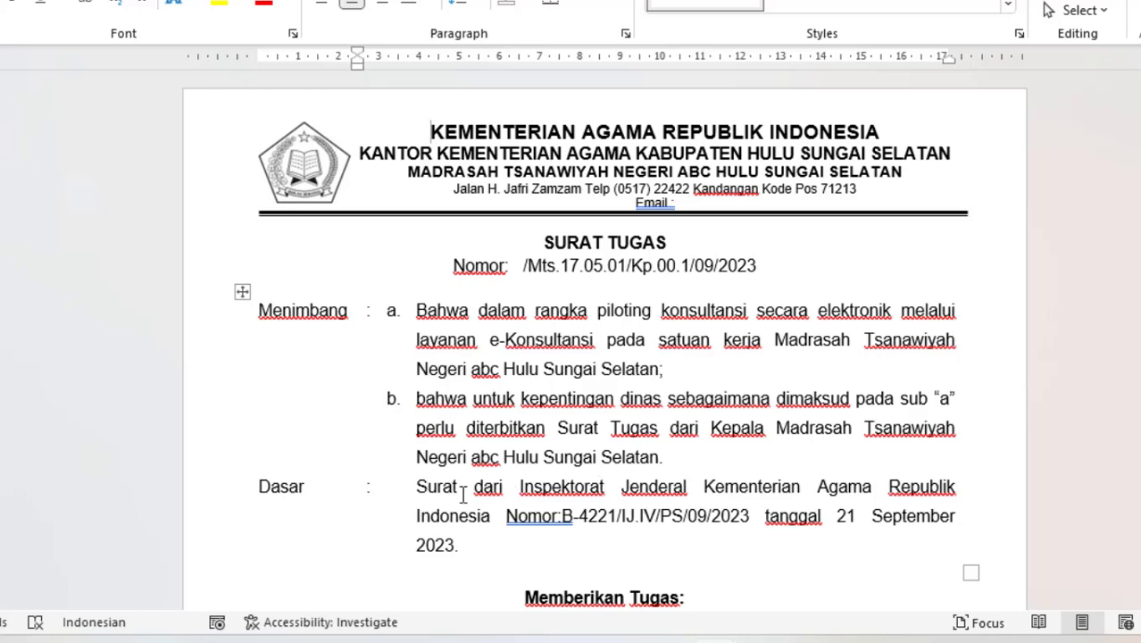
{"action": "left_click", "coordinate": [365, 505]}
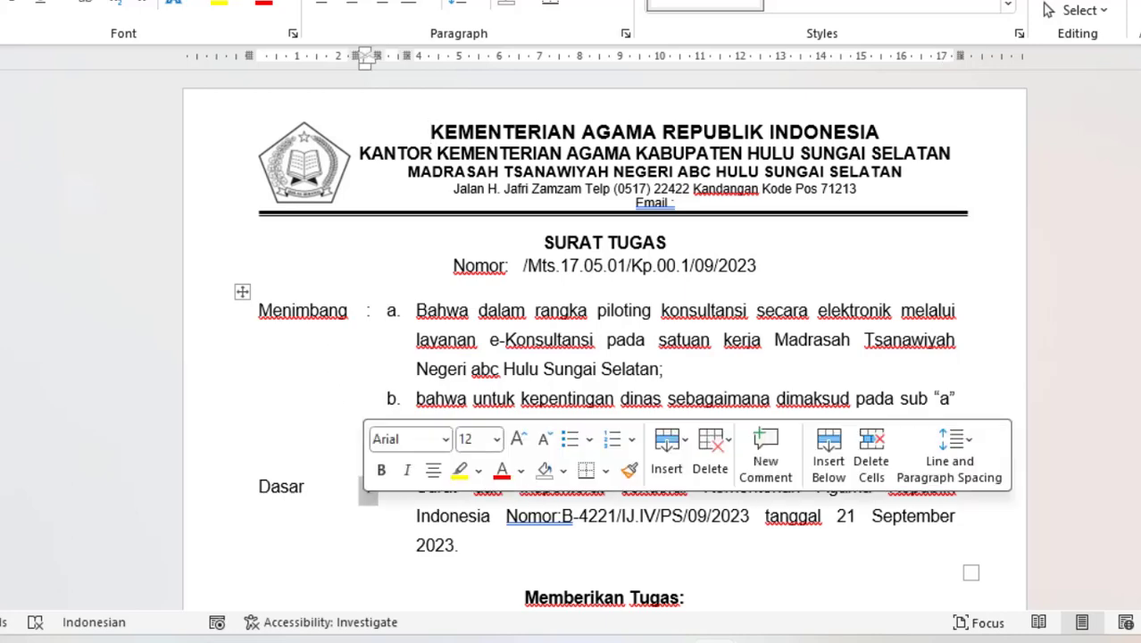
{"action": "scroll", "coordinate": [845, 338], "scroll_direction": "down", "scroll_amount": 5}
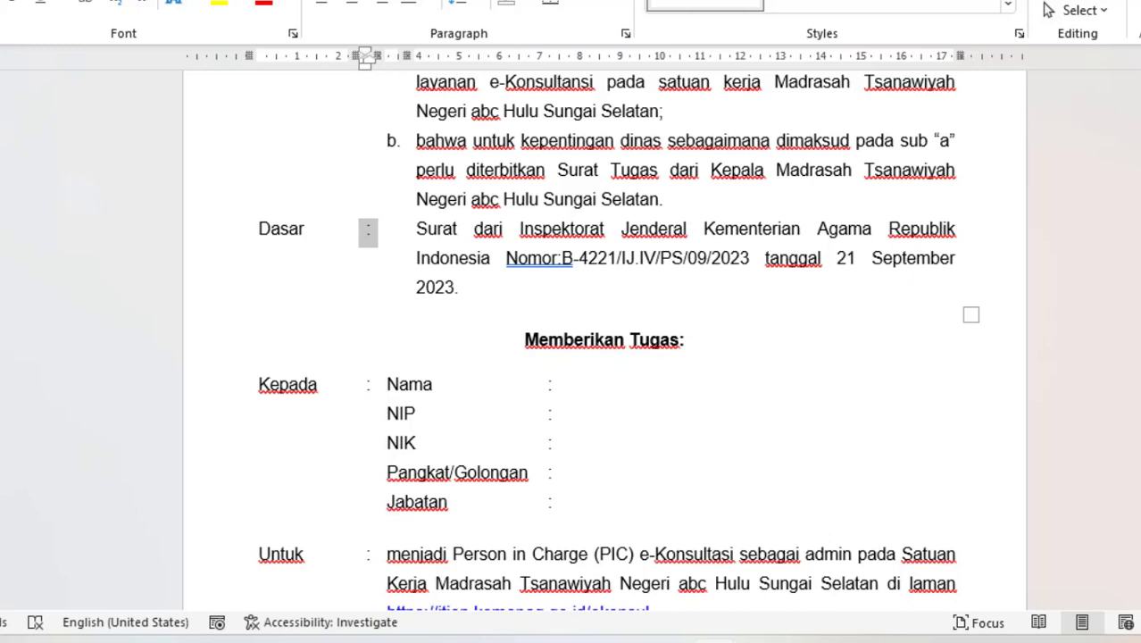
{"action": "scroll", "coordinate": [667, 286], "scroll_direction": "down", "scroll_amount": 2}
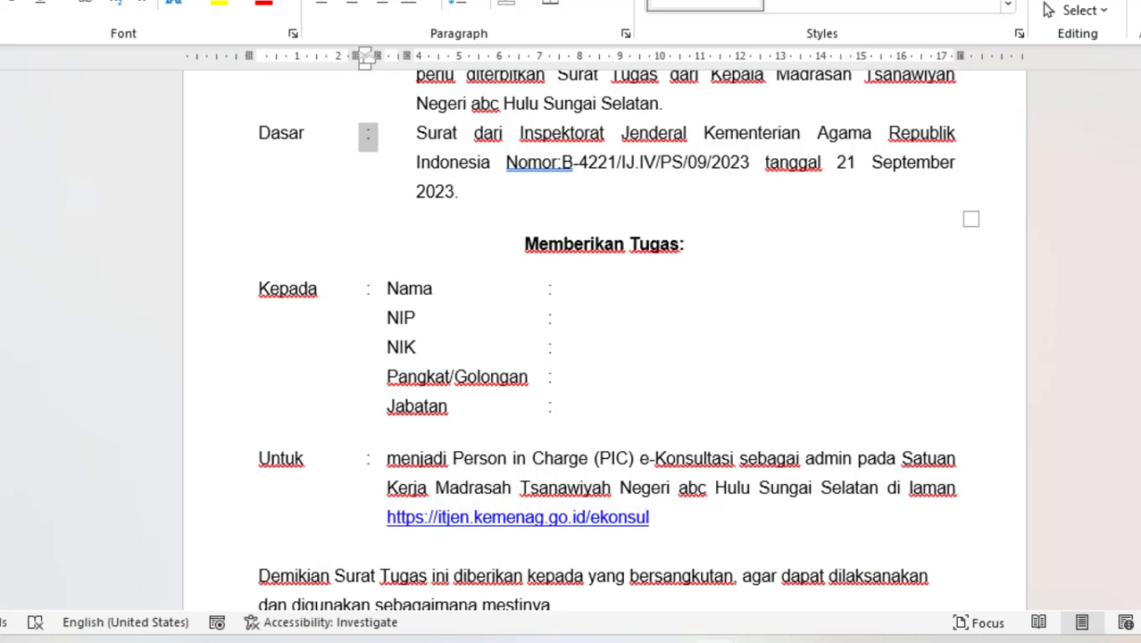
{"action": "scroll", "coordinate": [941, 529], "scroll_direction": "down", "scroll_amount": 7}
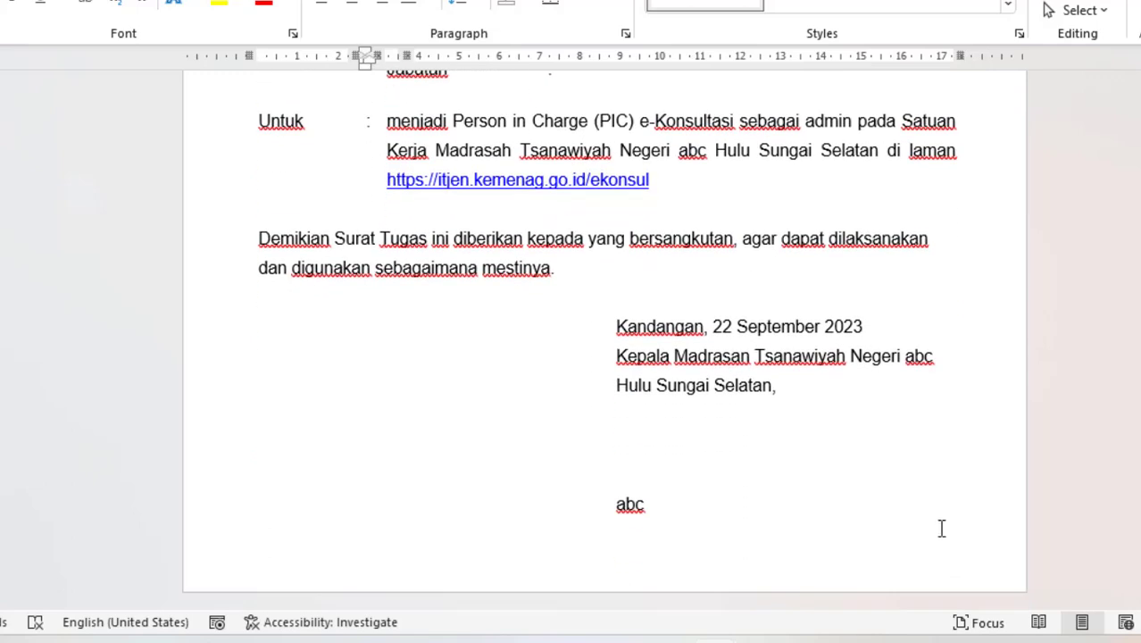
Attach surat tugas.pdf to the registration form as the Dokumen Pendukung for the Admin Satker
{"action": "scroll", "coordinate": [1013, 454], "scroll_direction": "up", "scroll_amount": 1}
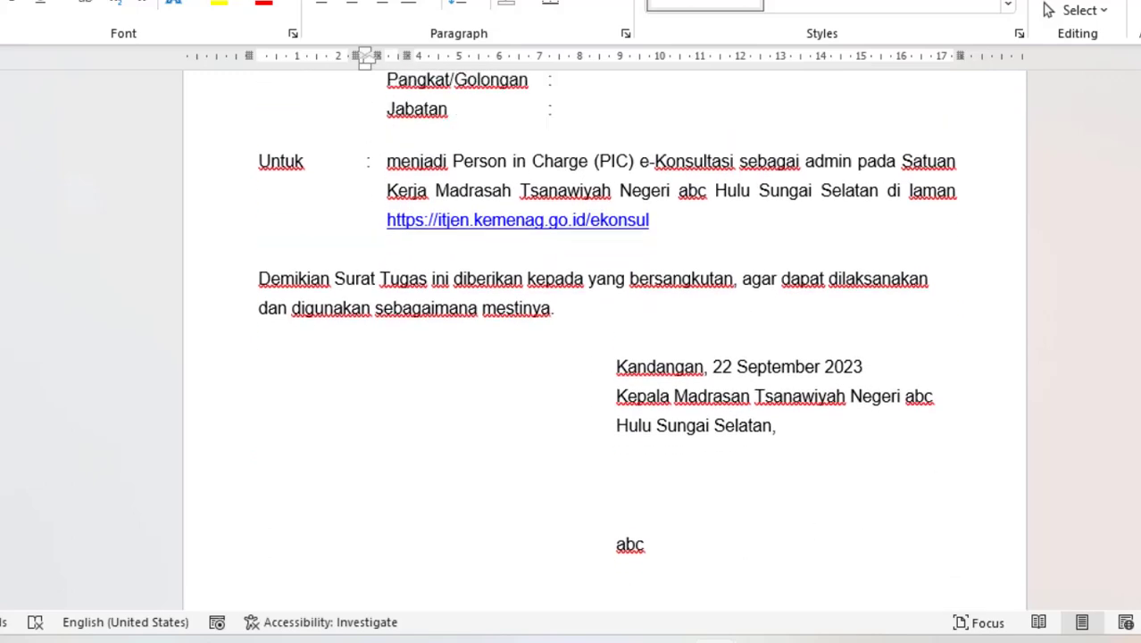
{"action": "scroll", "coordinate": [977, 259], "scroll_direction": "up", "scroll_amount": 12}
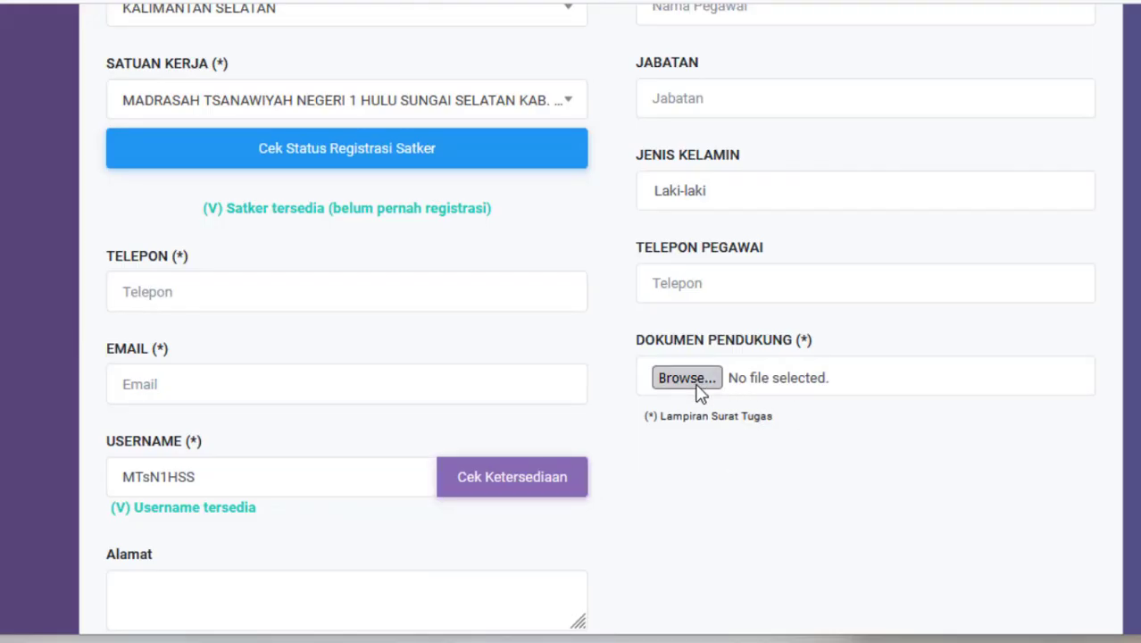
{"action": "left_click", "coordinate": [697, 384]}
{"action": "left_click", "coordinate": [366, 419]}
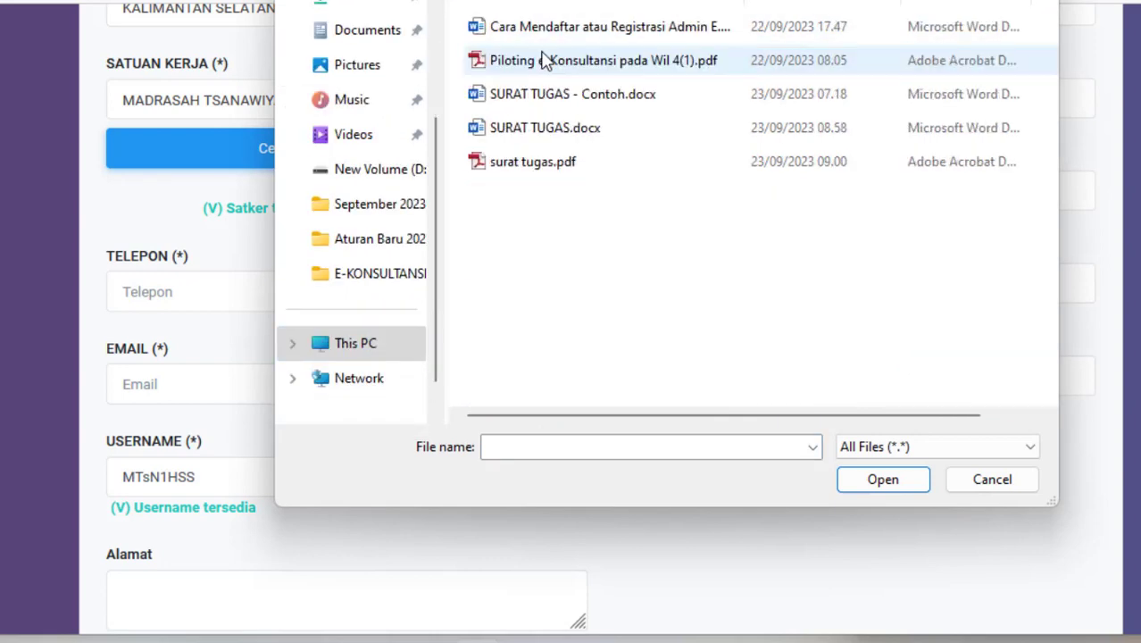
{"action": "scroll", "coordinate": [540, 56], "scroll_direction": "down", "scroll_amount": 3}
{"action": "double_click", "coordinate": [526, 164]}
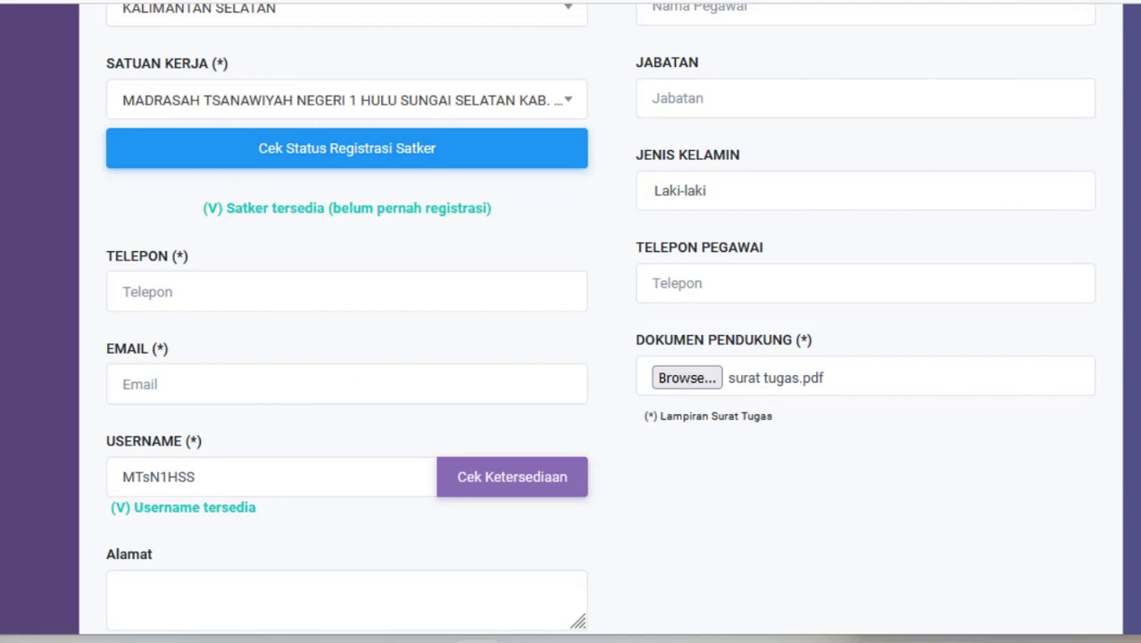
Agree to the E-Konsultasi terms and conditions and submit the completed satker registration form
{"action": "scroll", "coordinate": [1084, 216], "scroll_direction": "up", "scroll_amount": 3}
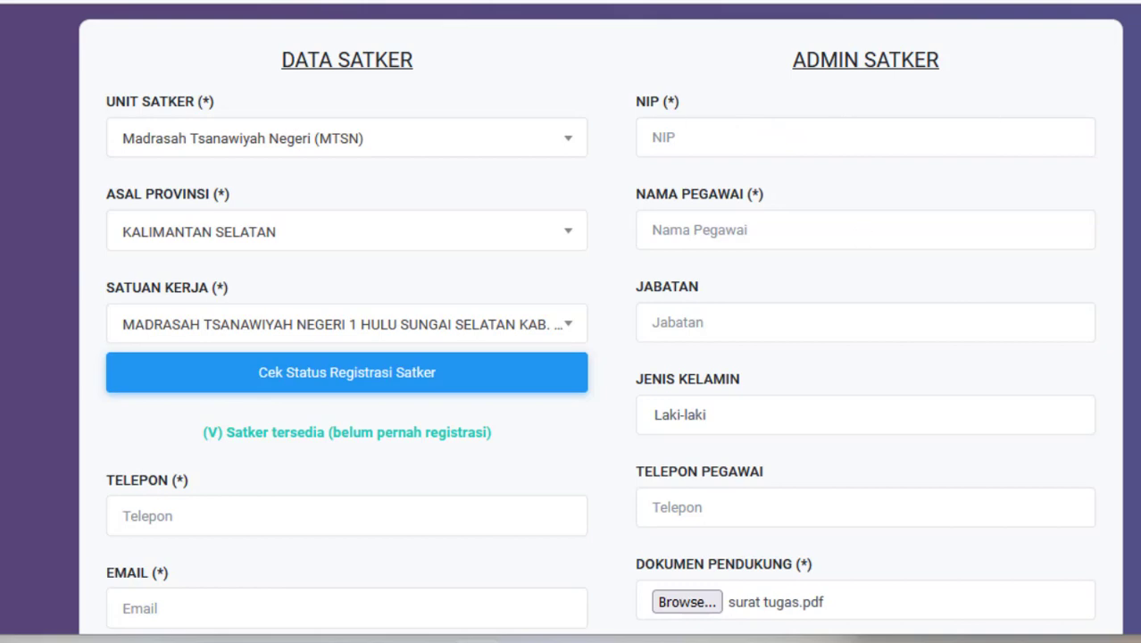
{"action": "scroll", "coordinate": [601, 319], "scroll_direction": "down", "scroll_amount": 4}
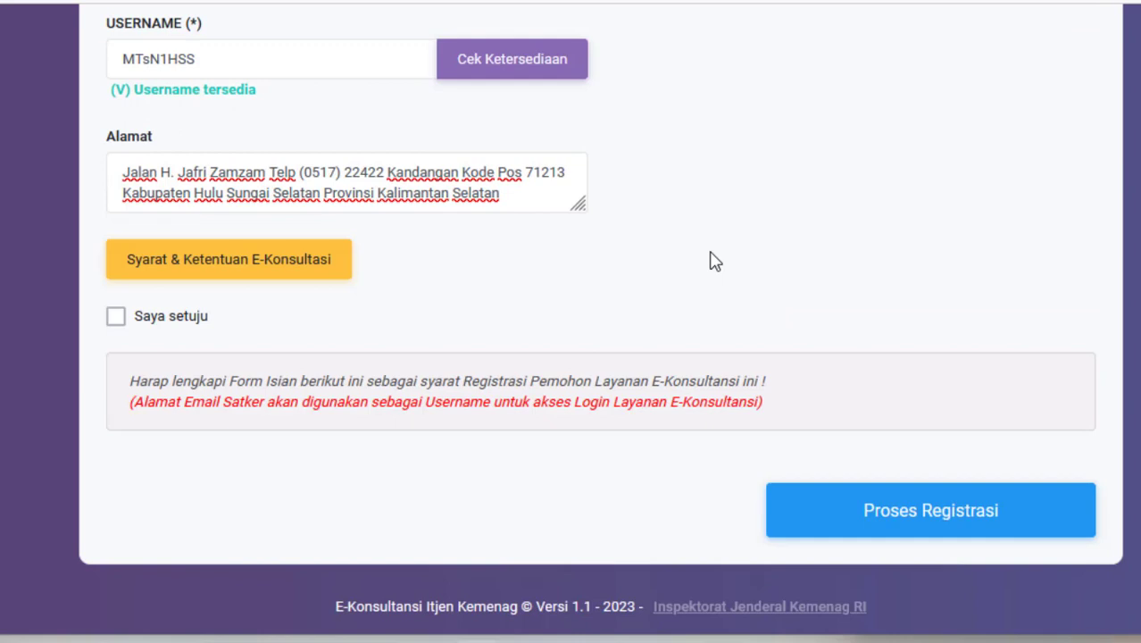
{"action": "left_click", "coordinate": [115, 318]}
{"action": "left_click", "coordinate": [918, 530]}
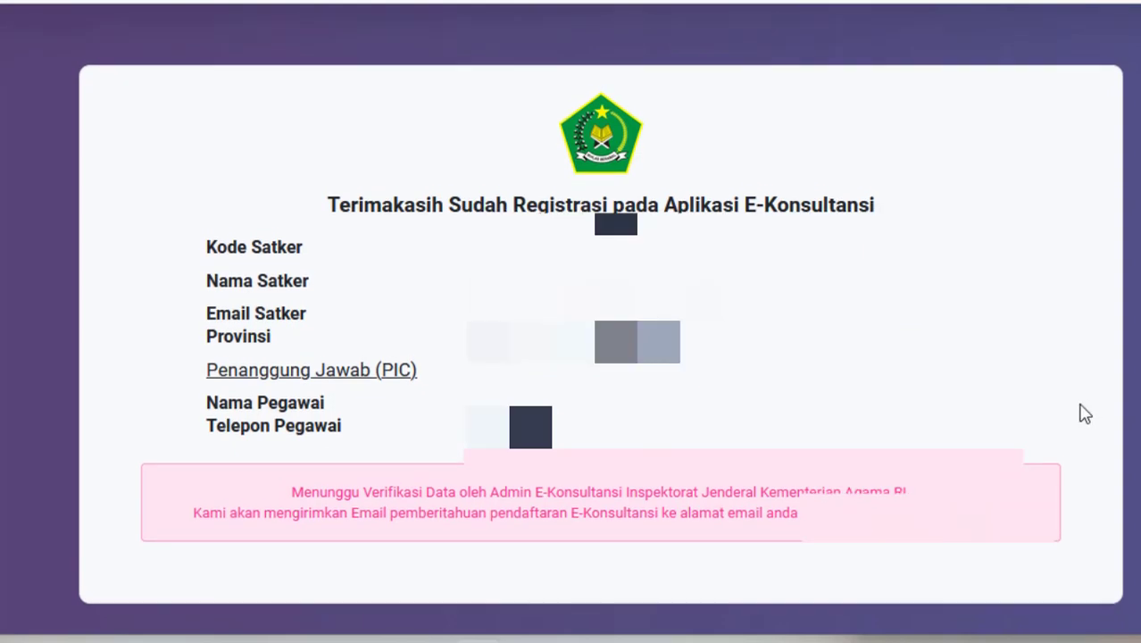
{"action": "scroll", "coordinate": [571, 321], "scroll_direction": "up", "scroll_amount": 5}
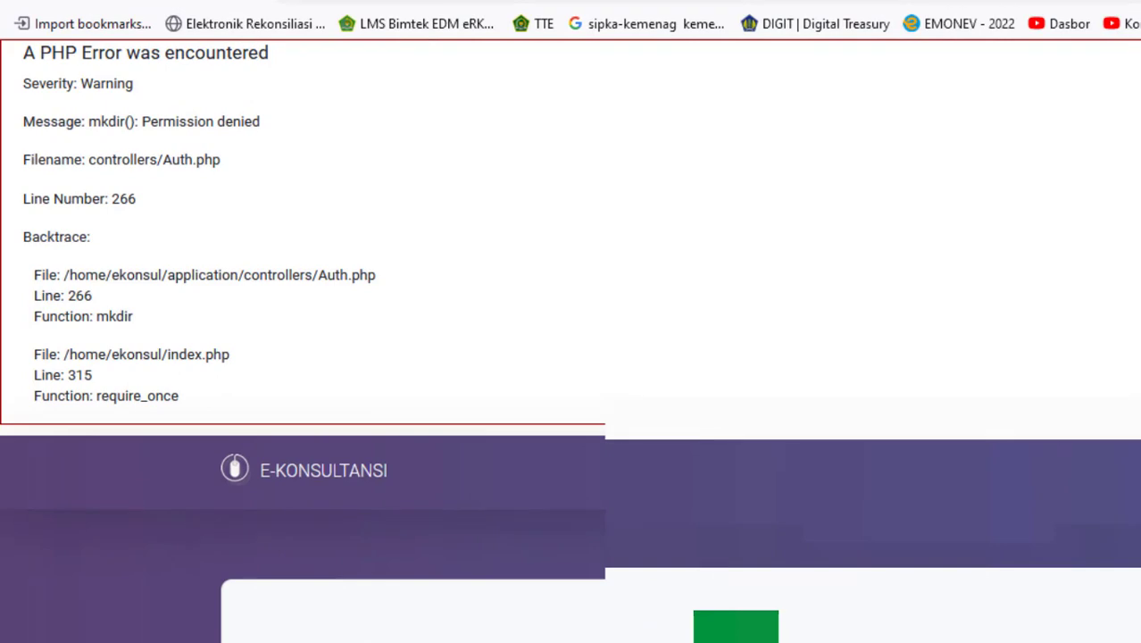
{"action": "scroll", "coordinate": [571, 357], "scroll_direction": "down", "scroll_amount": 5}
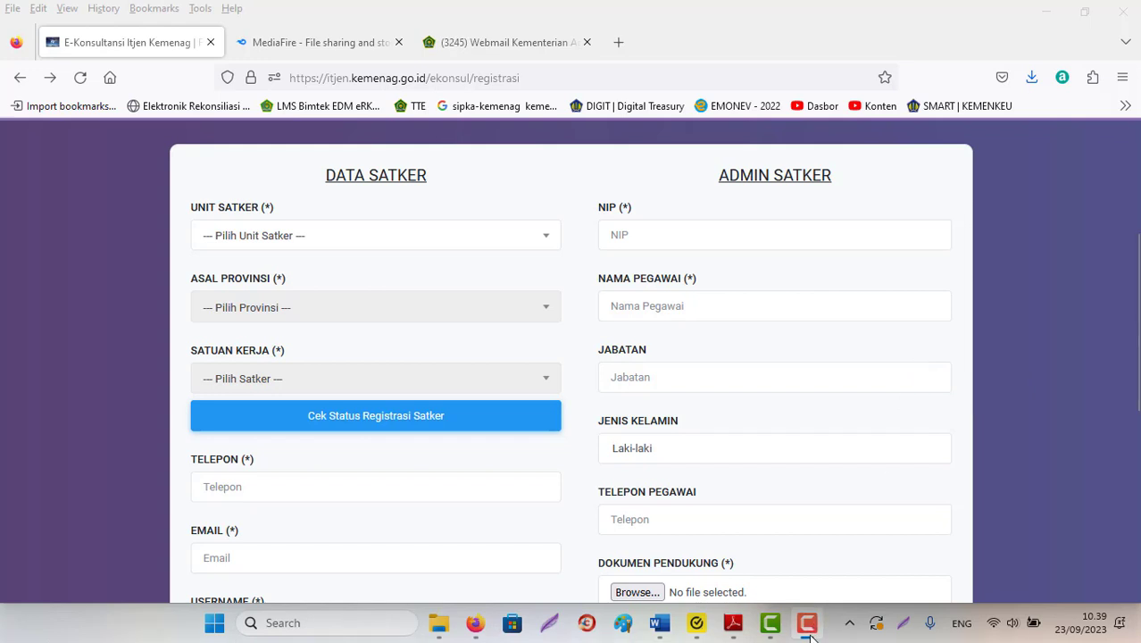
{"action": "left_click", "coordinate": [772, 625]}
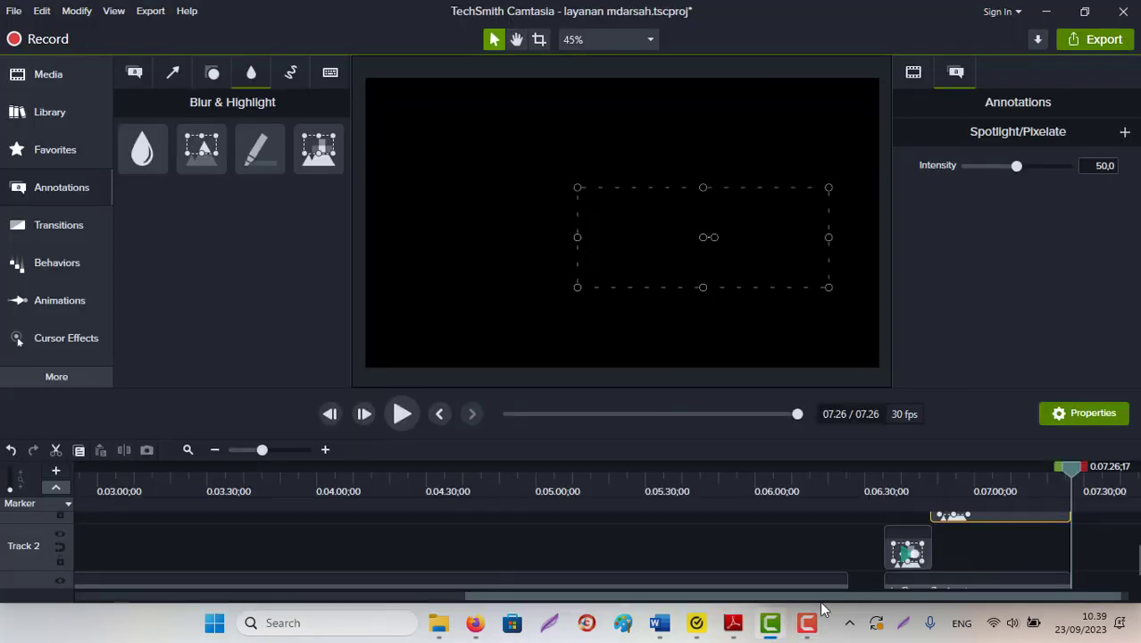